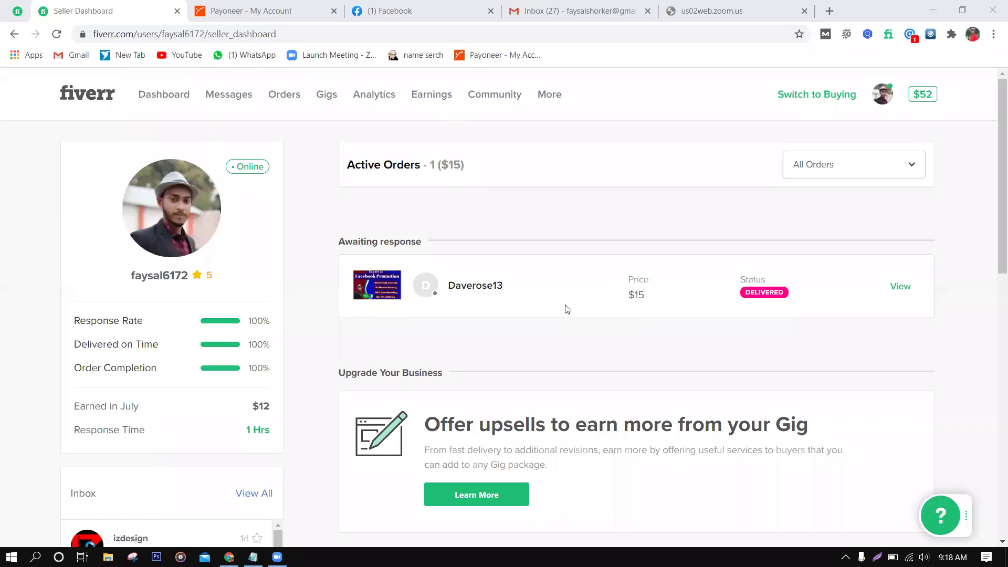
Open Manage Sales from Orders and scroll through the sales orders list
click(284, 95)
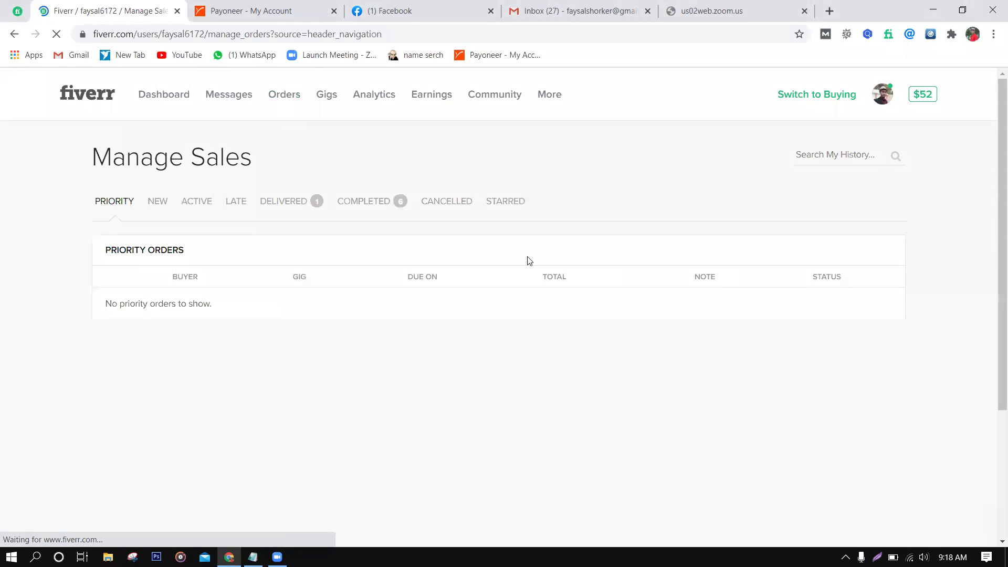
scroll(371, 273, down, 3)
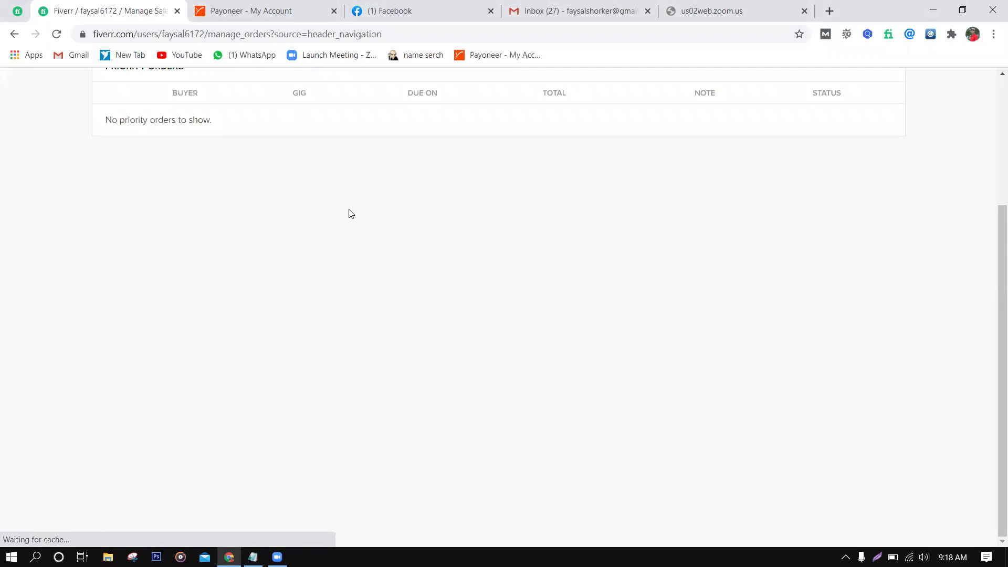
scroll(340, 200, up, 3)
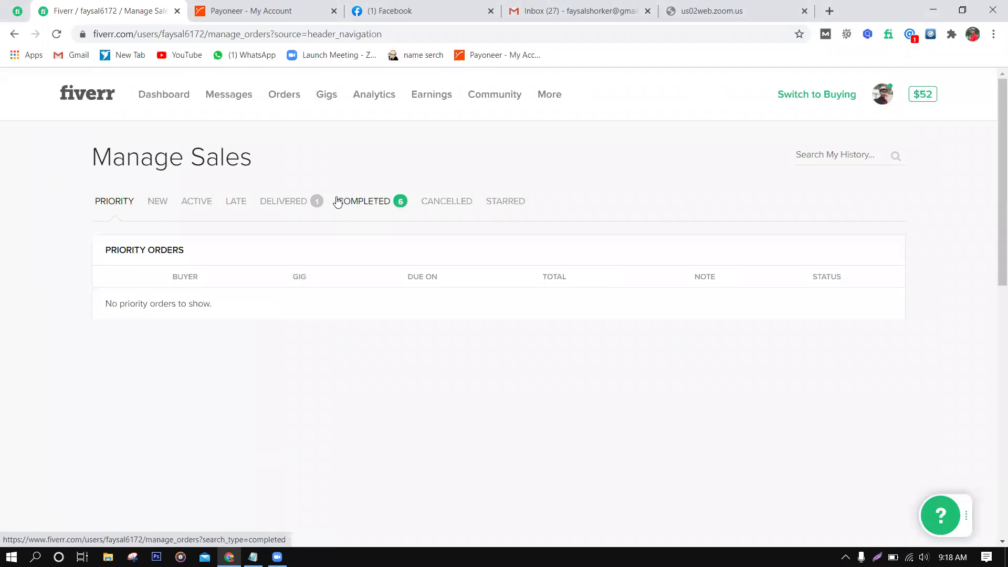
Filter to Completed and review the six orders, mostly $5 five-star with one $50
click(372, 203)
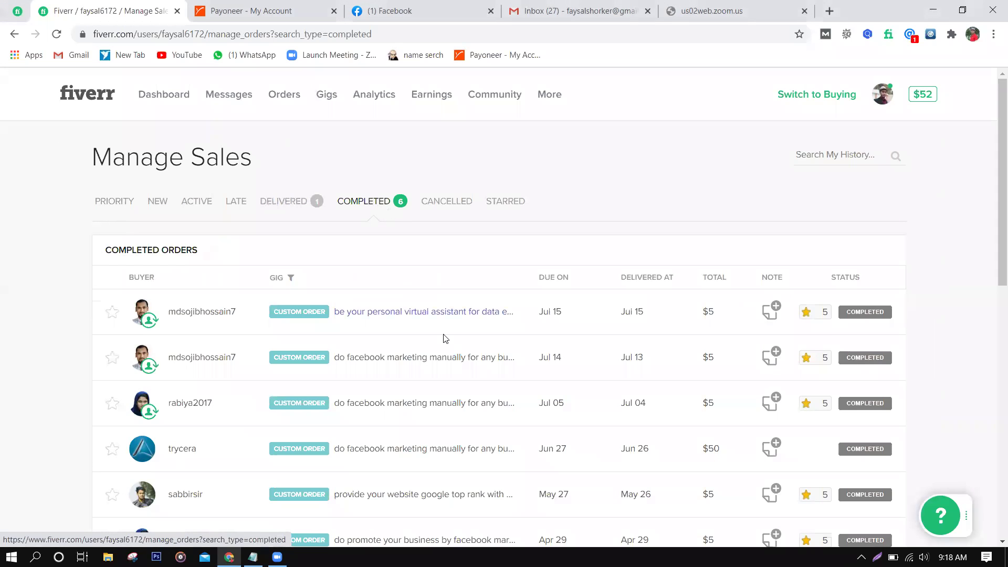
scroll(448, 342, down, 3)
scroll(445, 335, down, 8)
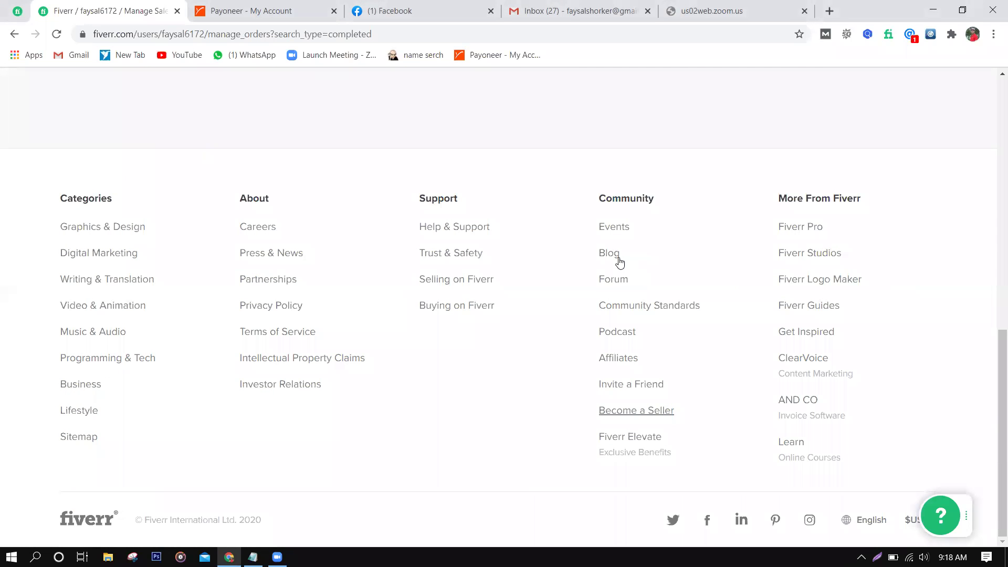
scroll(619, 263, up, 5)
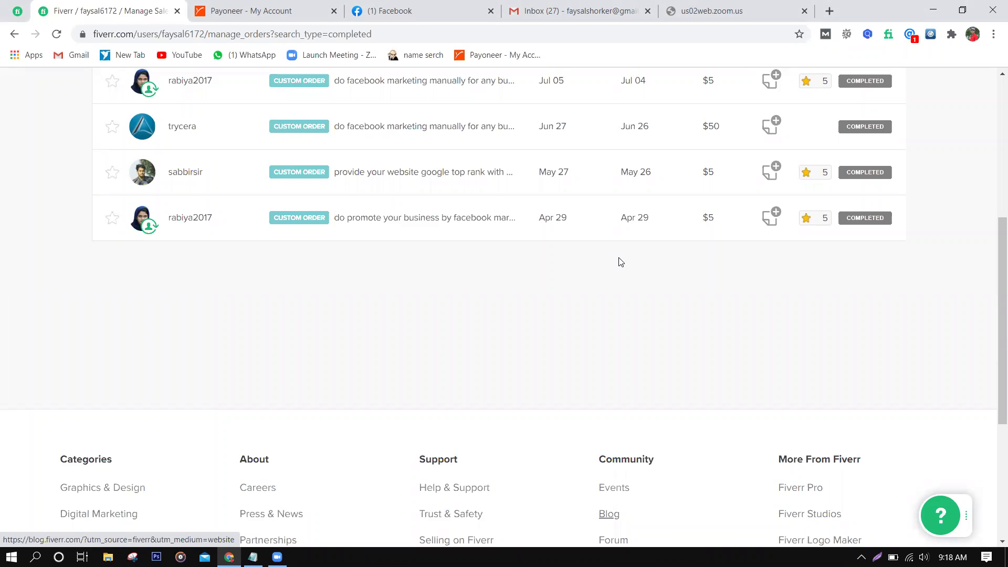
scroll(619, 263, up, 3)
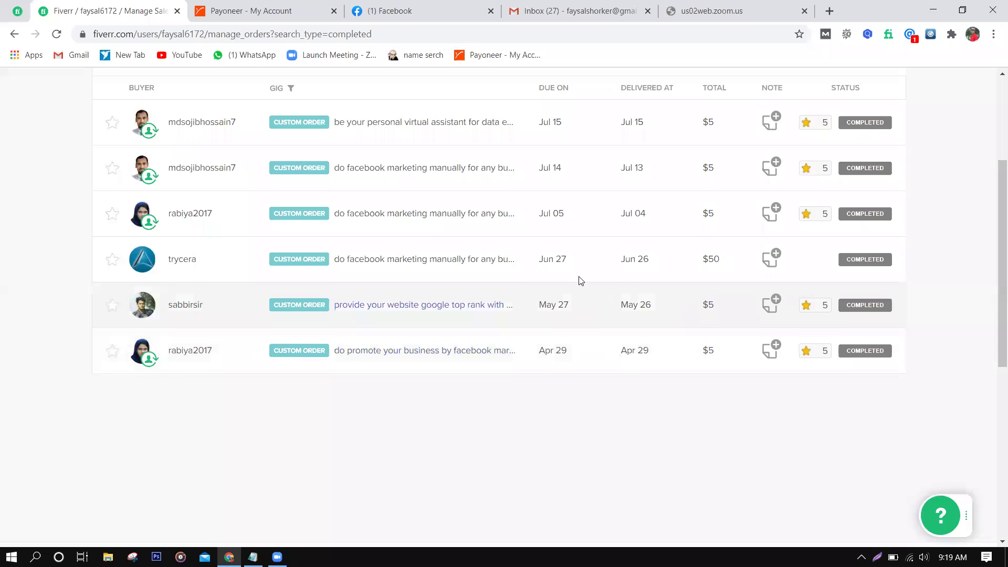
scroll(583, 272, up, 3)
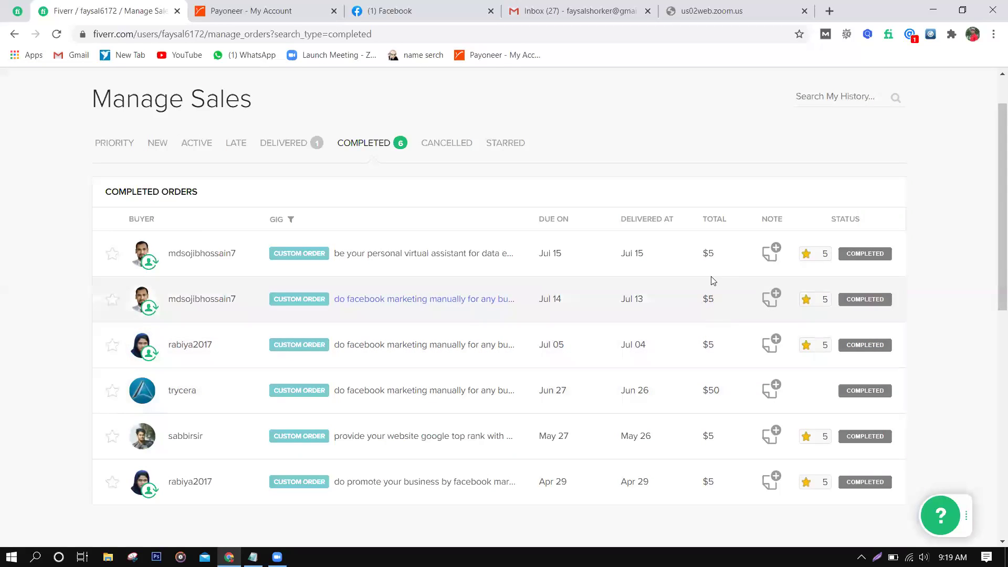
Toggle Delivered and Completed, ending on Delivered with the single $15 Facebook-marketing order
click(296, 146)
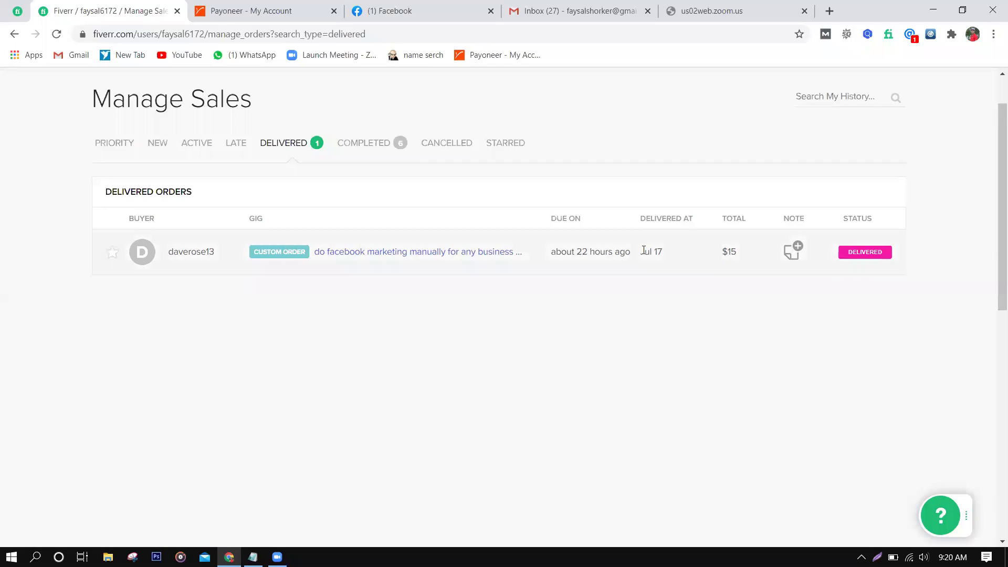
click(370, 151)
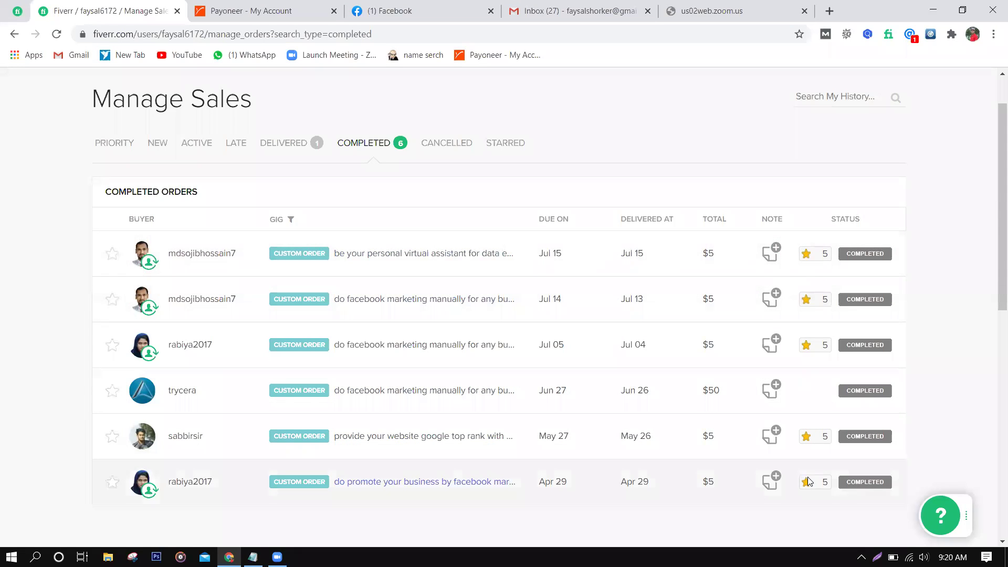
click(289, 143)
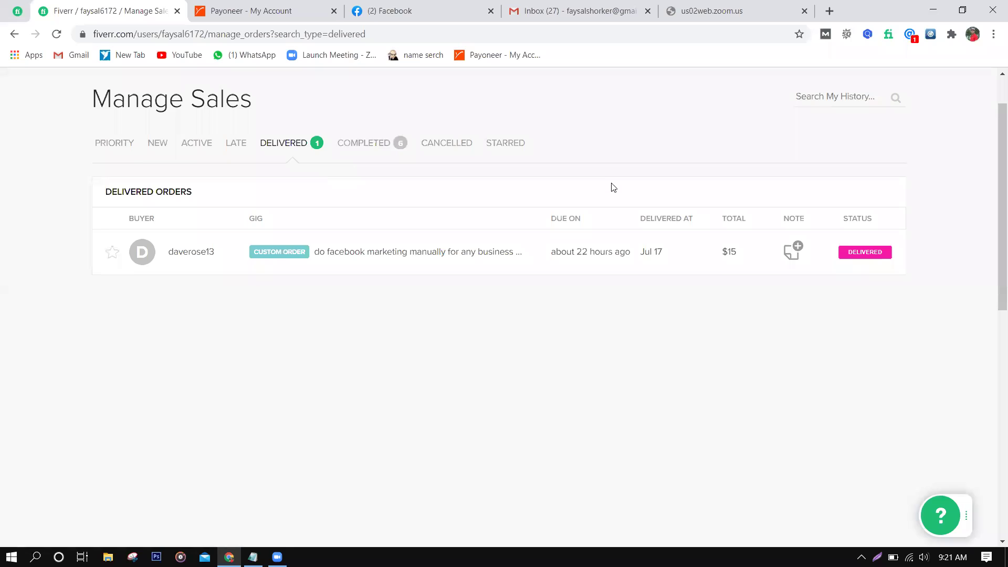
scroll(590, 180, up, 1)
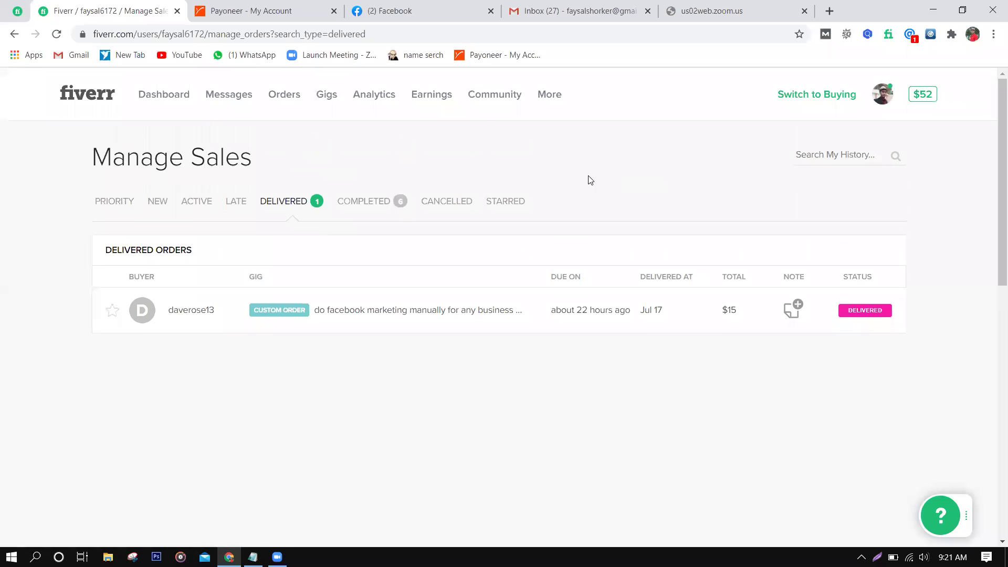
Go to the Payoneer dashboard and browse the Settings and Withdraw menus
click(245, 13)
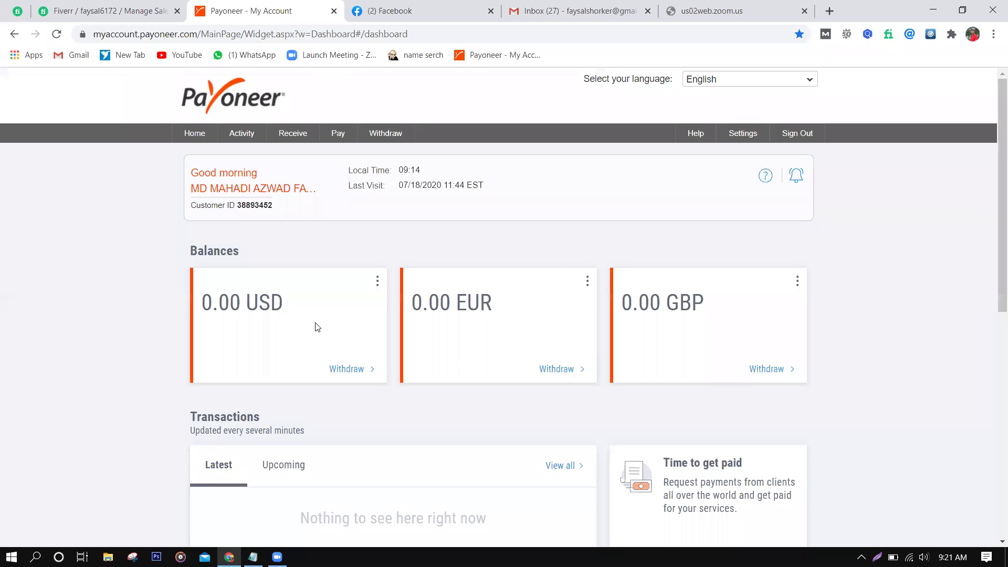
click(734, 136)
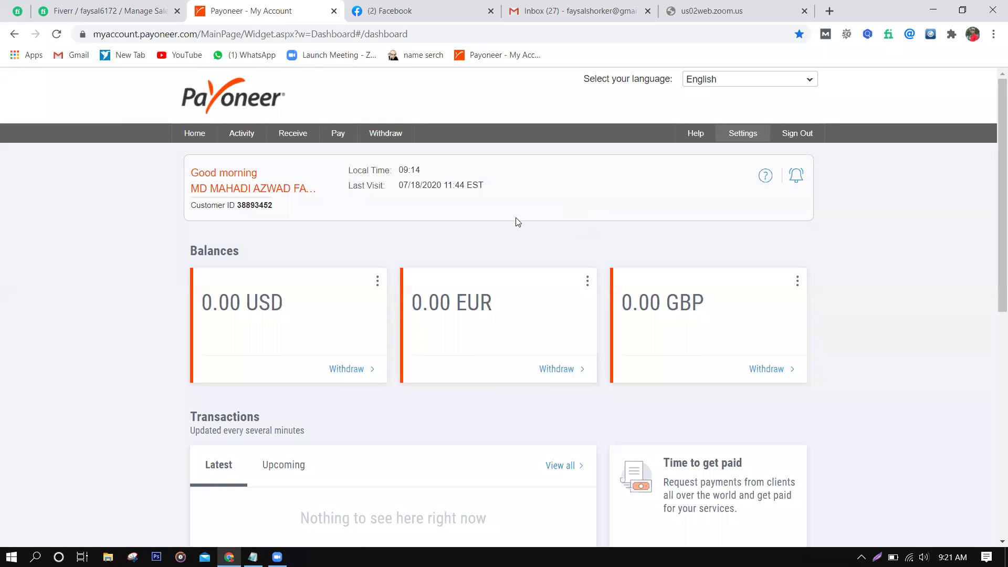
mouse_move(769, 143)
mouse_move(371, 135)
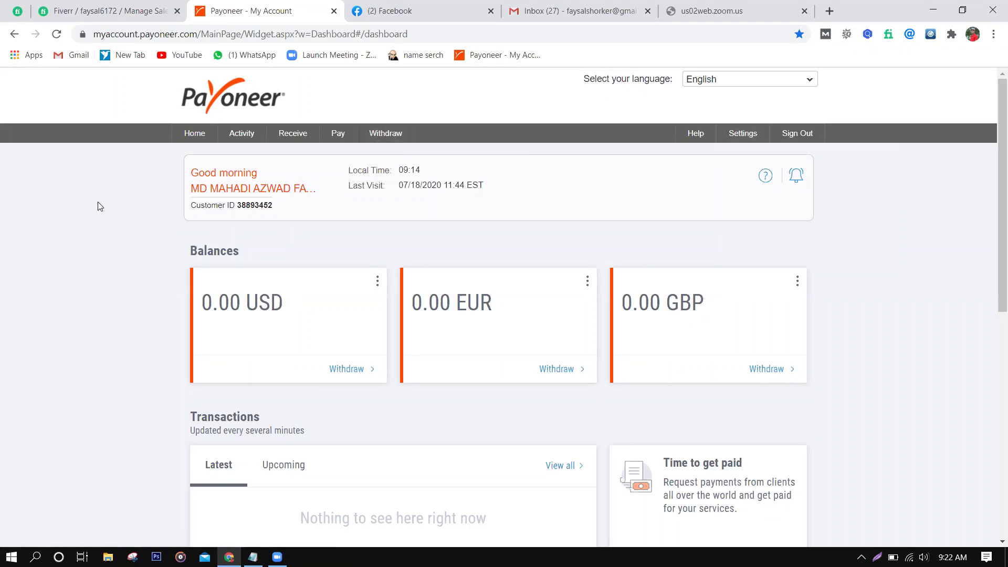
Return to Fiverr and open the Earnings page showing $52 available
click(161, 10)
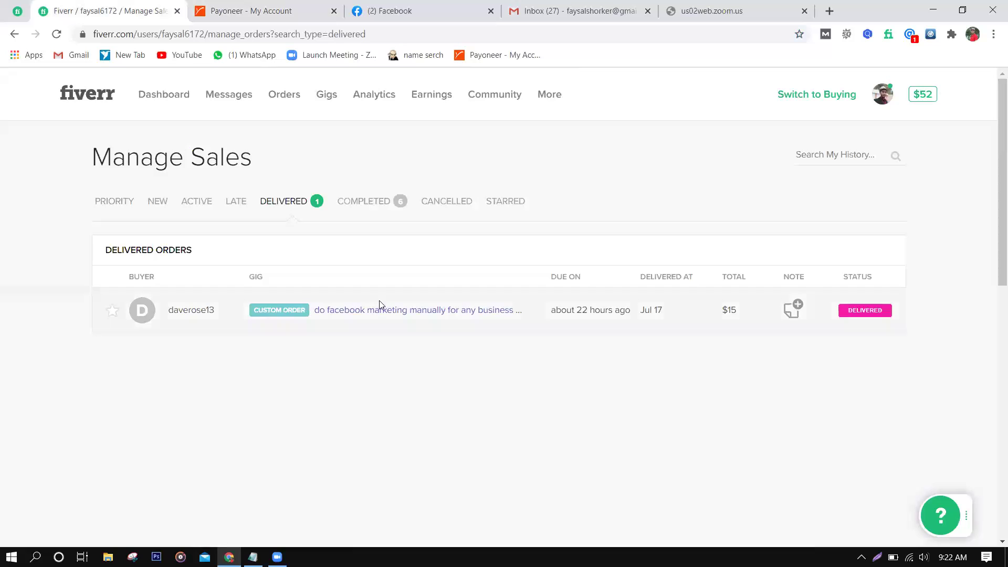
click(422, 100)
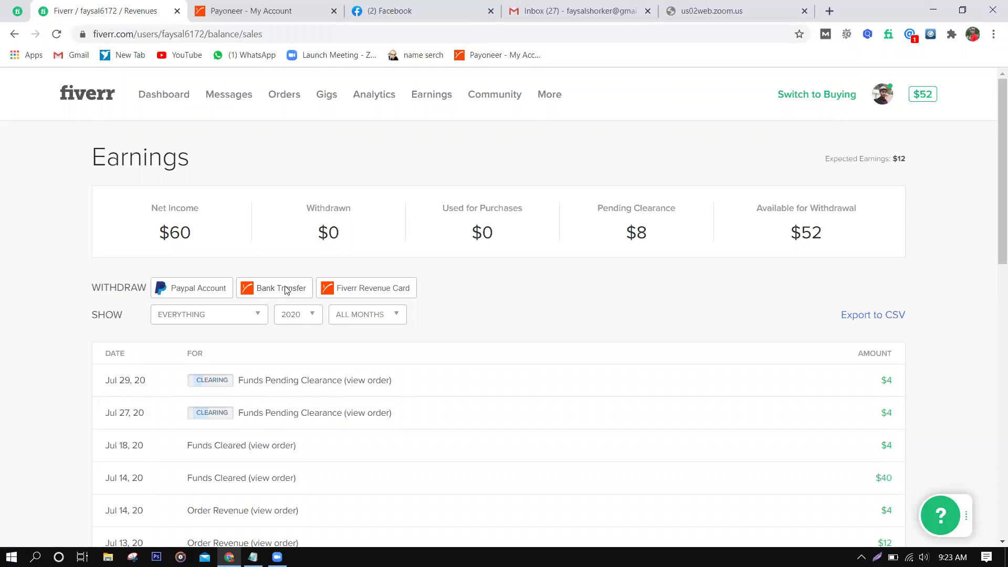
Add Bank Transfer as a withdrawal method, verify the phone with the SMS code, and dismiss Almost Done
click(276, 287)
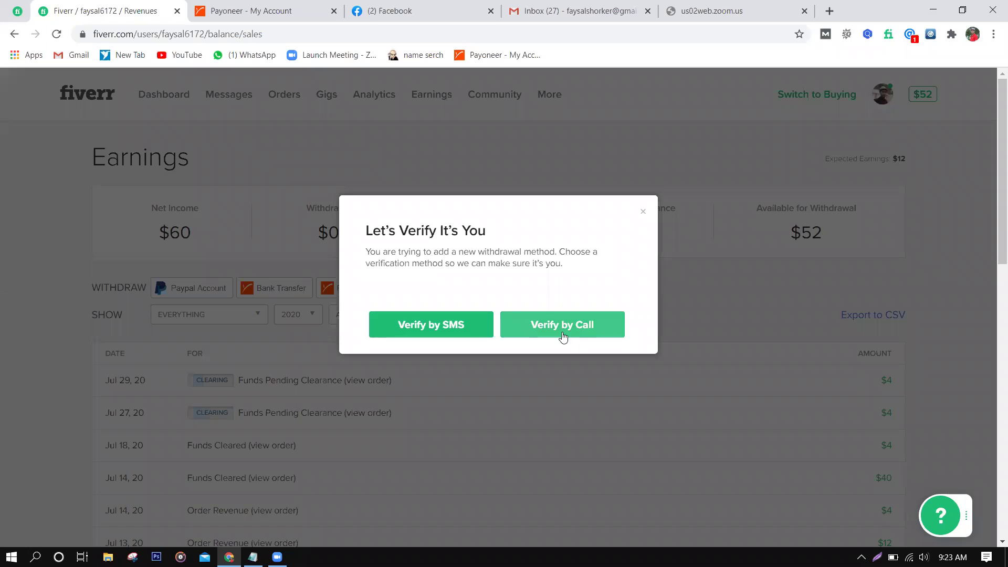
click(430, 328)
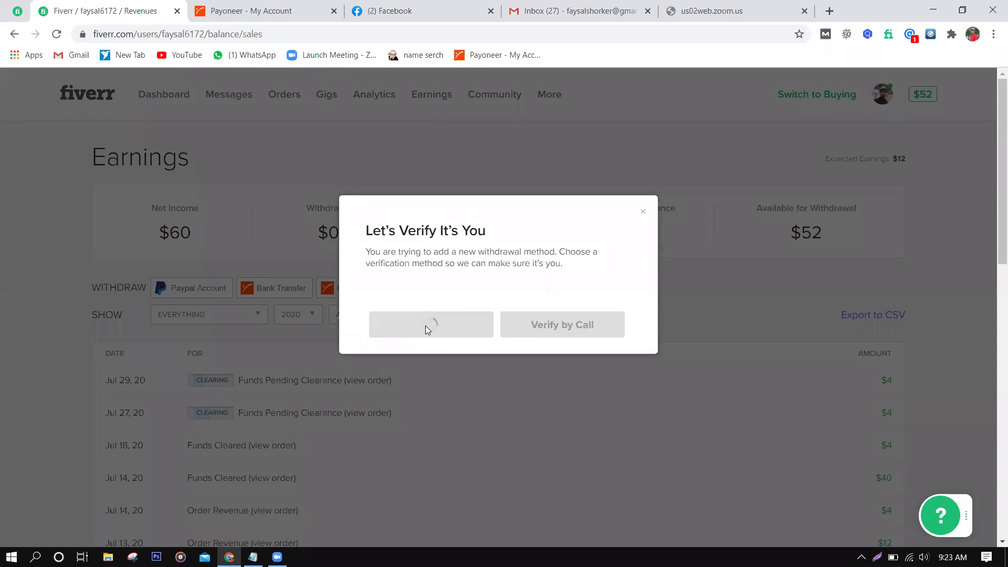
click(430, 385)
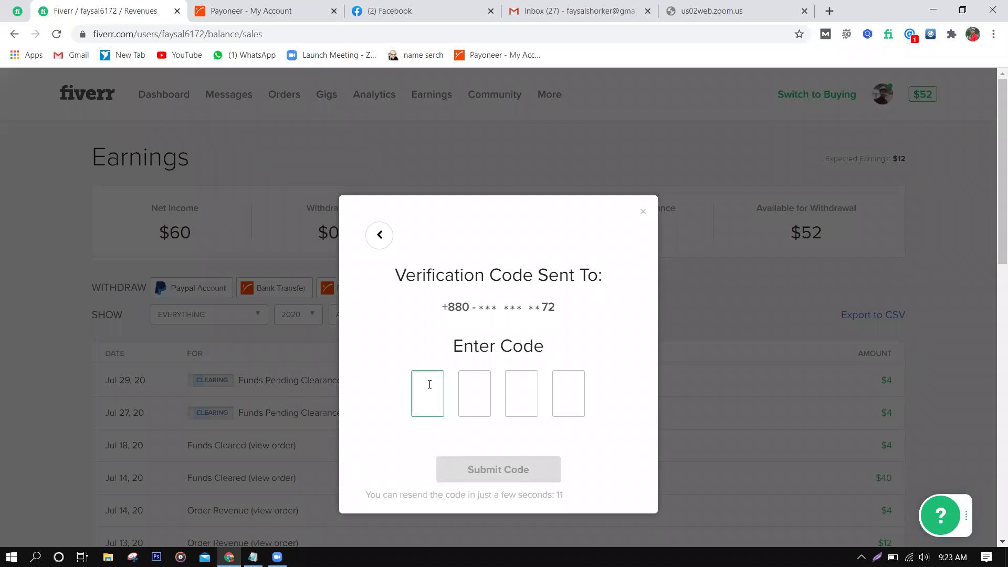
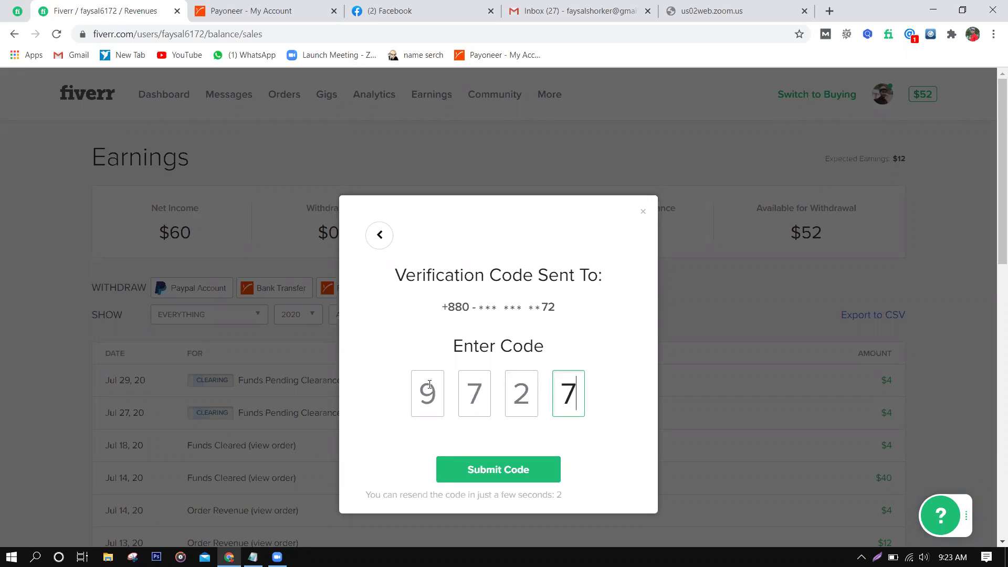
click(489, 469)
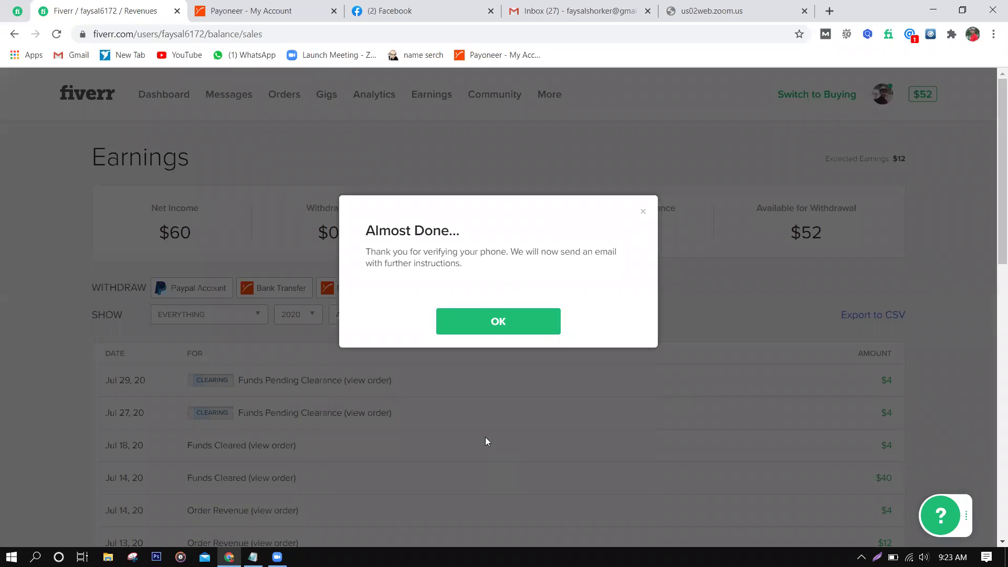
click(491, 325)
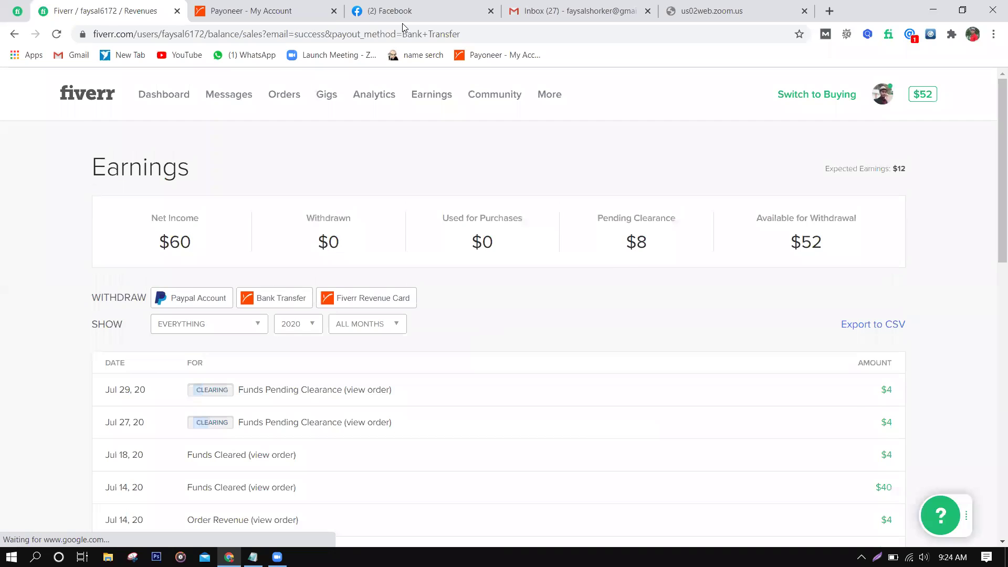
Switch to the Gmail inbox tab
click(504, 11)
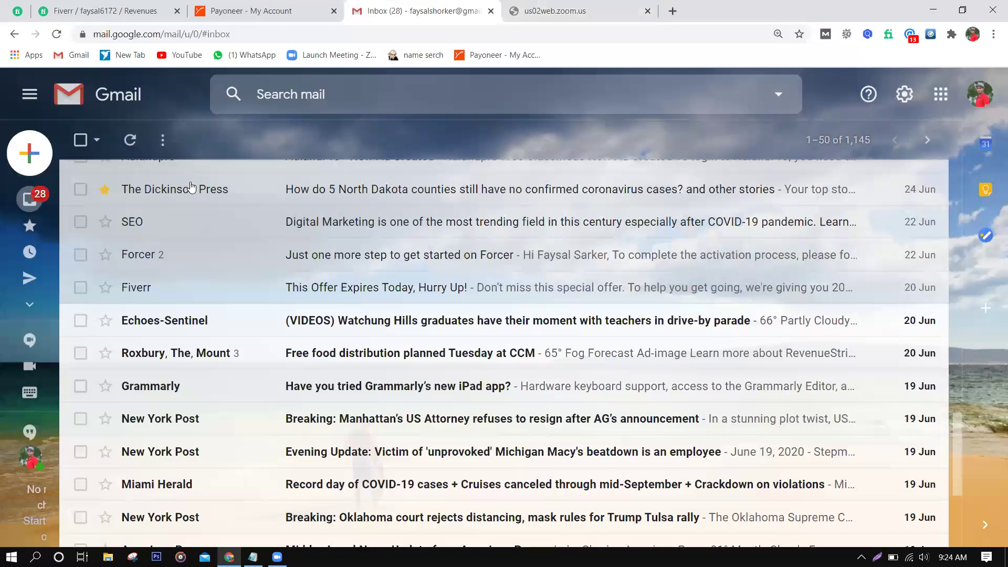
Open the 'Confirm your Fiverr bank account information' email and follow its 'click here' link
scroll(131, 203, up, 8)
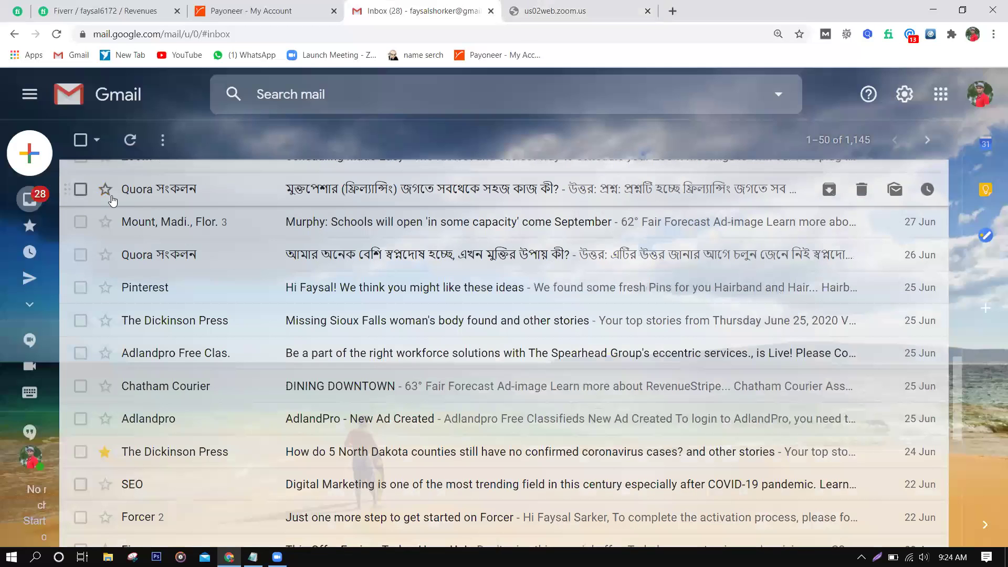
scroll(150, 217, up, 10)
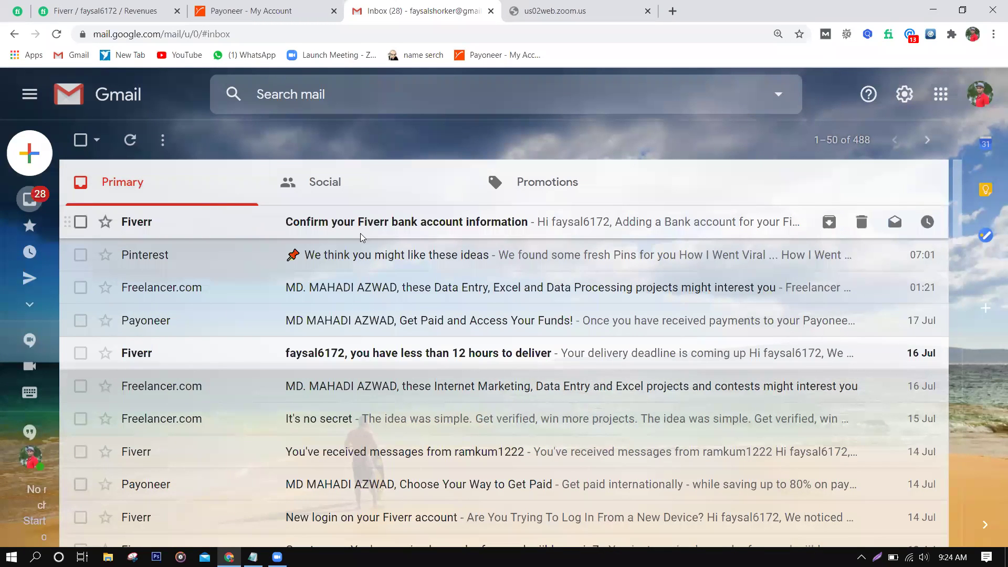
click(360, 233)
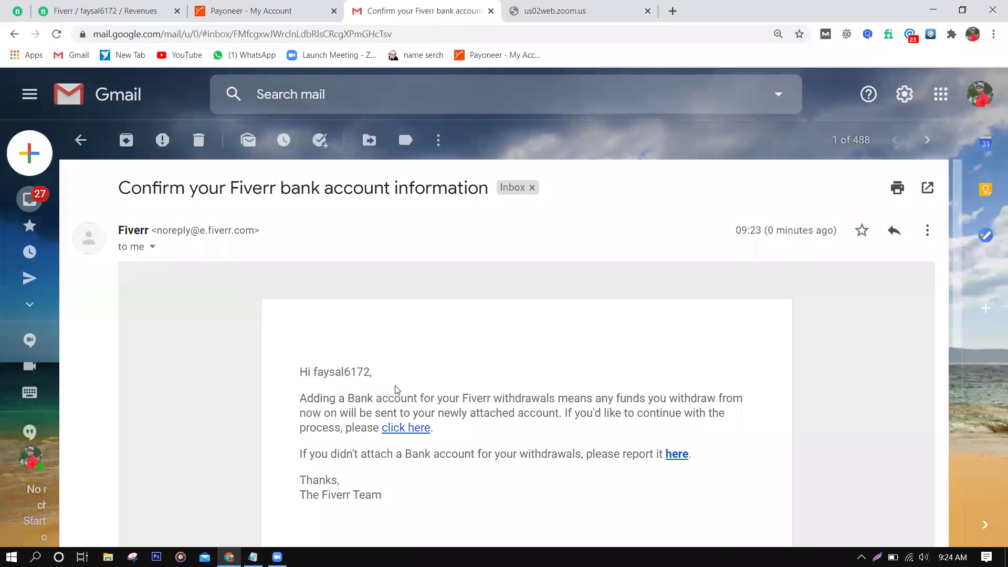
scroll(406, 320, down, 3)
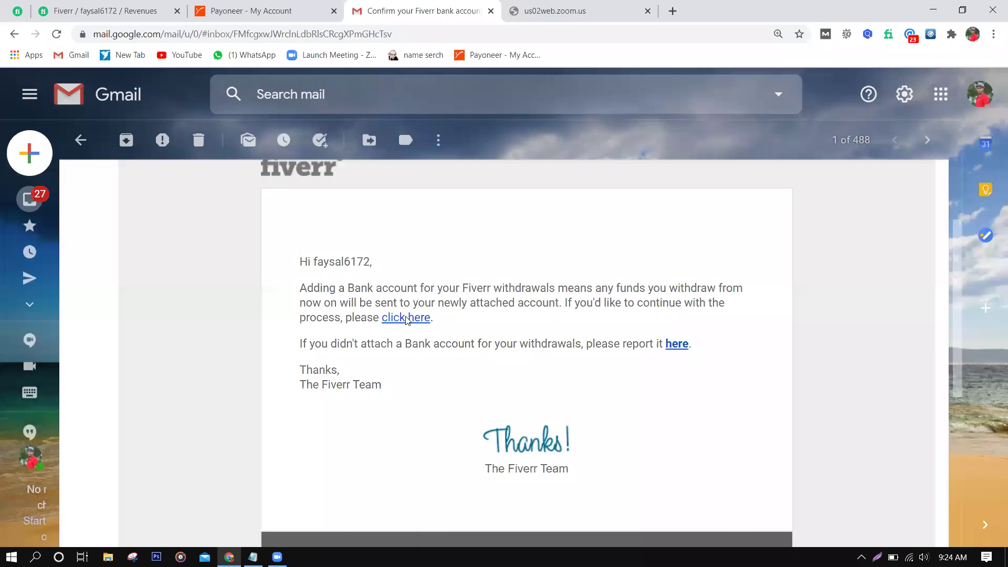
click(406, 318)
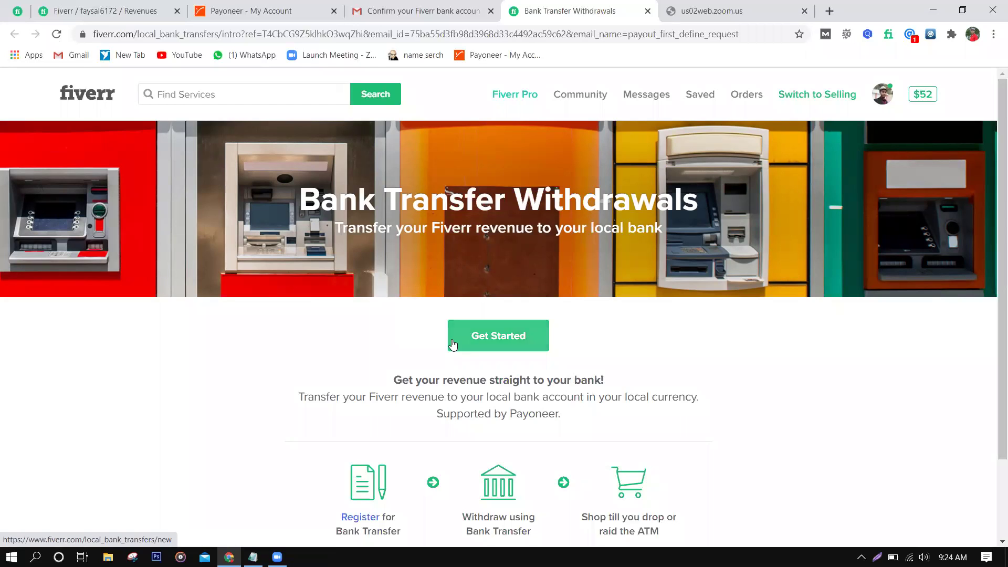
Start Bank Transfer registration, which lands on an unreachable payouts.payoneer.com page
click(453, 344)
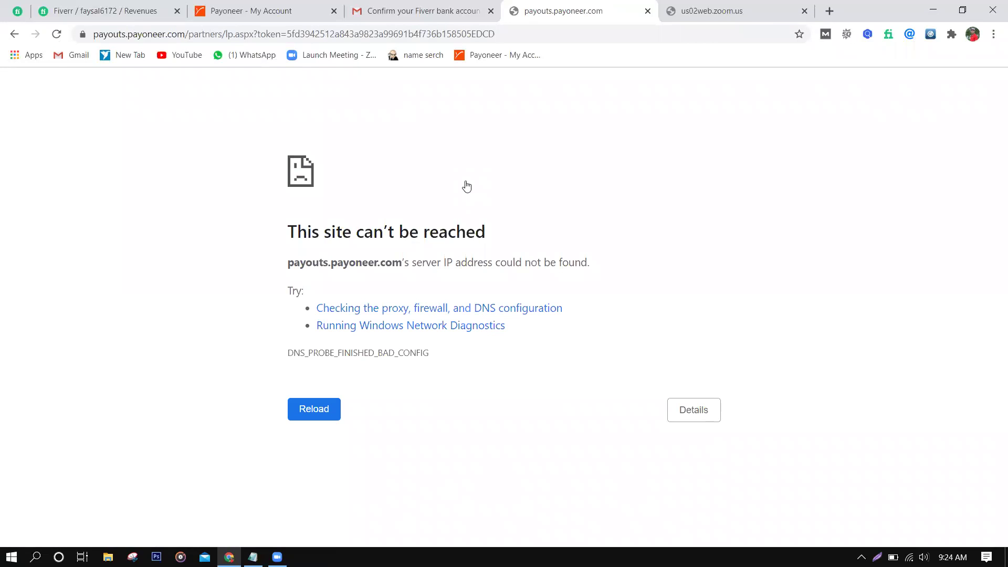
Flip between the Gmail and Payoneer tabs, then close the unreachable Payoneer tab
click(440, 4)
key(ctrl+Tab)
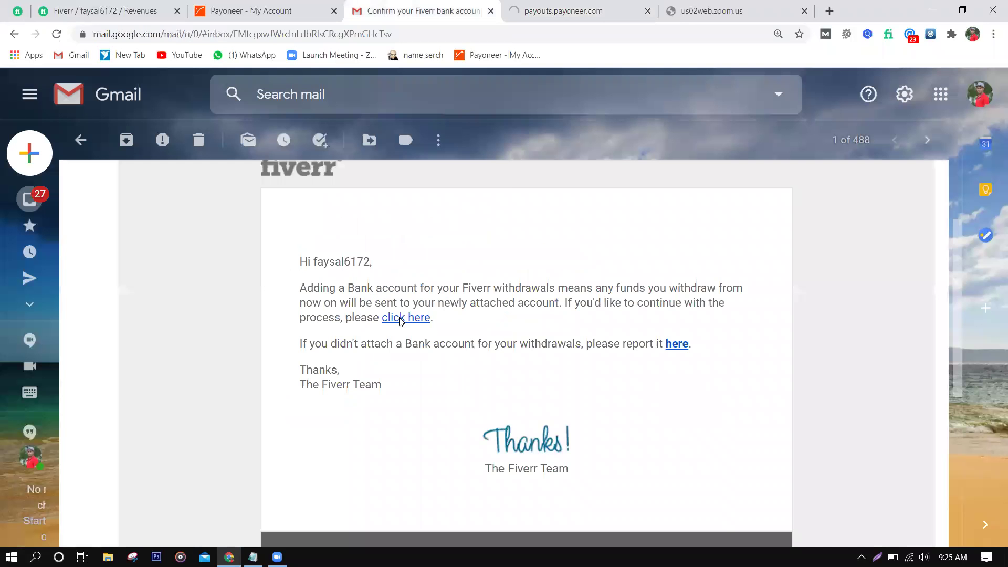
key(ctrl+shift+Tab)
click(711, 11)
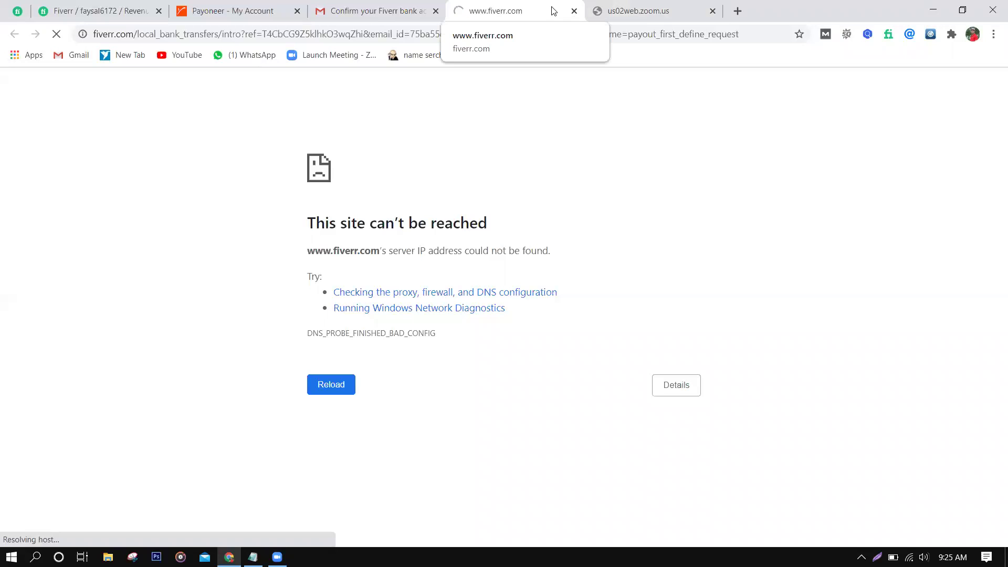
Close the Zoom tab and check the Fiverr Earnings and Payoneer dashboard tabs
click(713, 11)
click(140, 6)
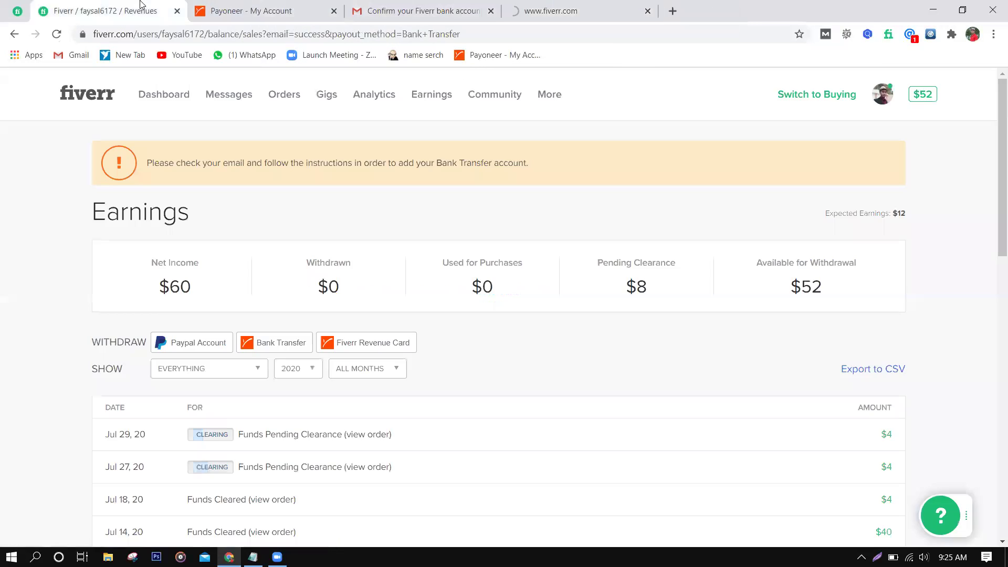
click(259, 8)
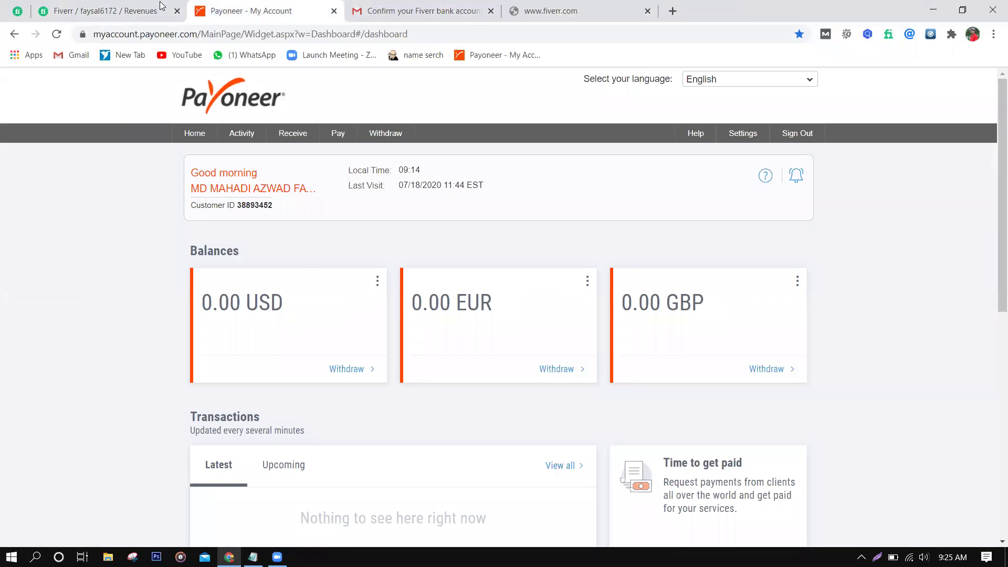
click(158, 5)
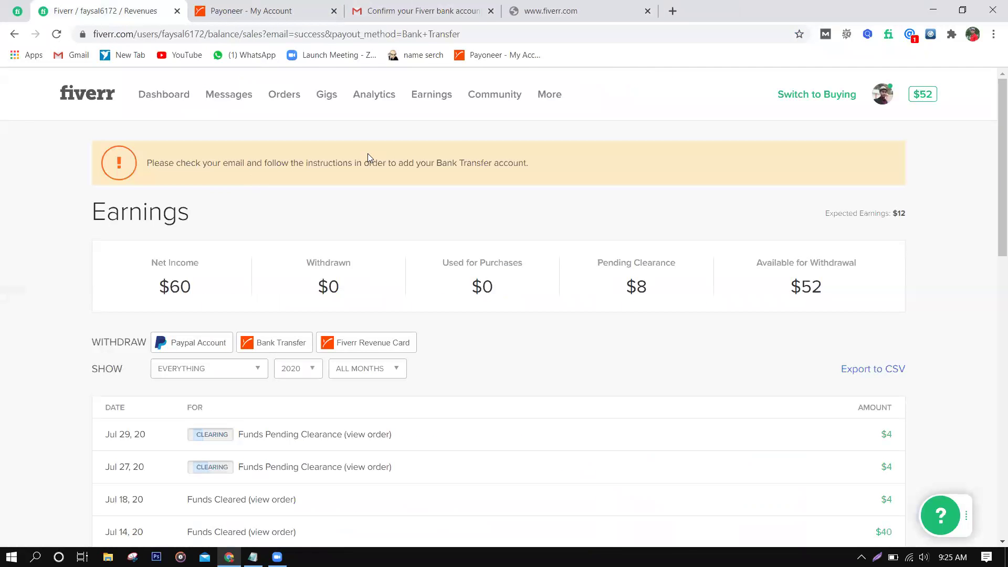
Reload the failing fiverr.com page and return to the confirmation email
click(563, 6)
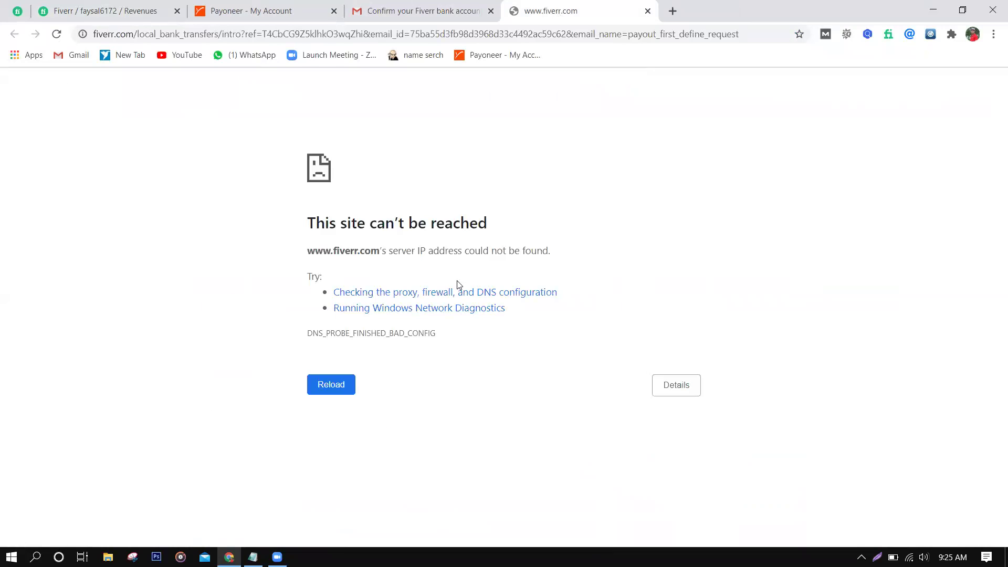
click(335, 382)
click(436, 17)
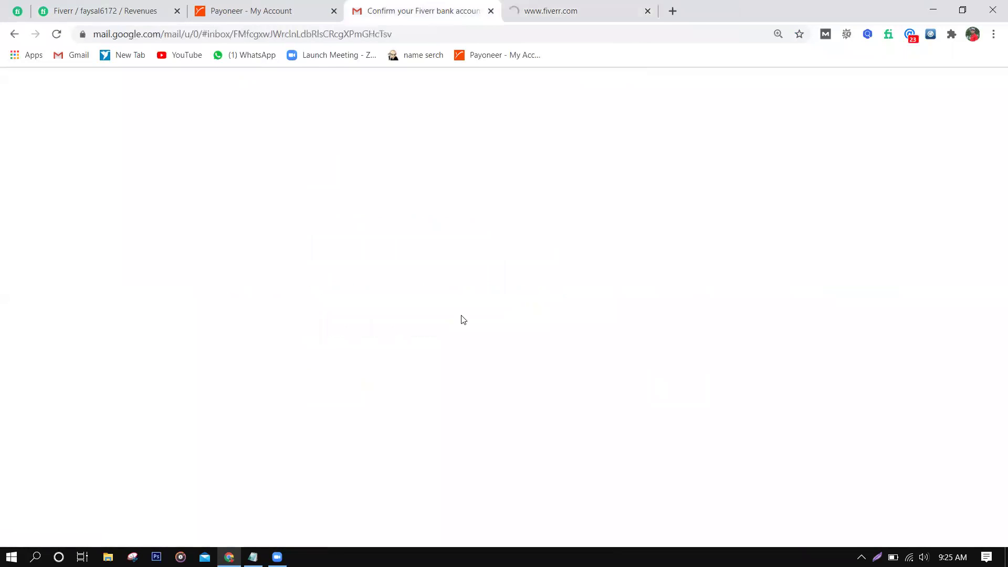